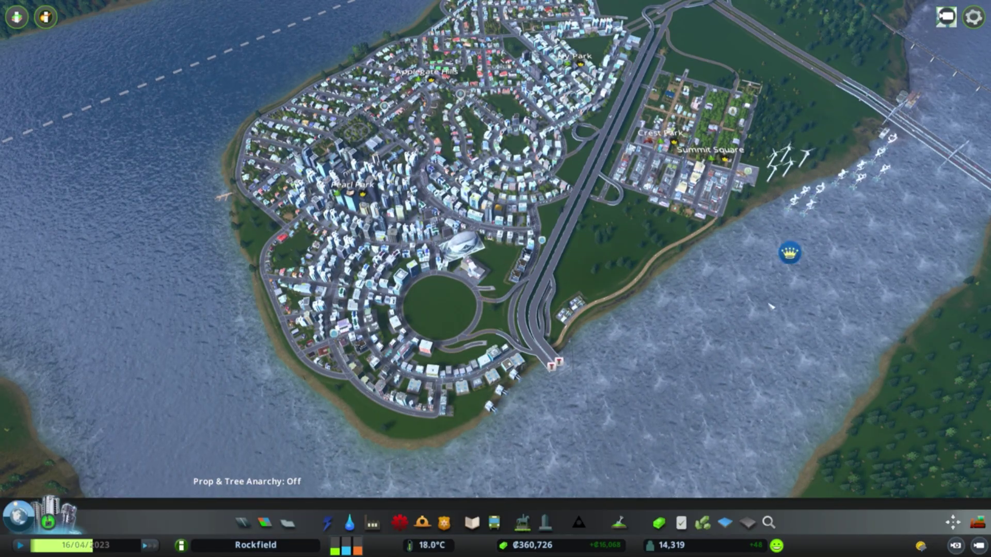
# Show the TM:PE 10.20 traffic toolbar and move it clear of the city
pyautogui.hotkey('ctrl', ';')
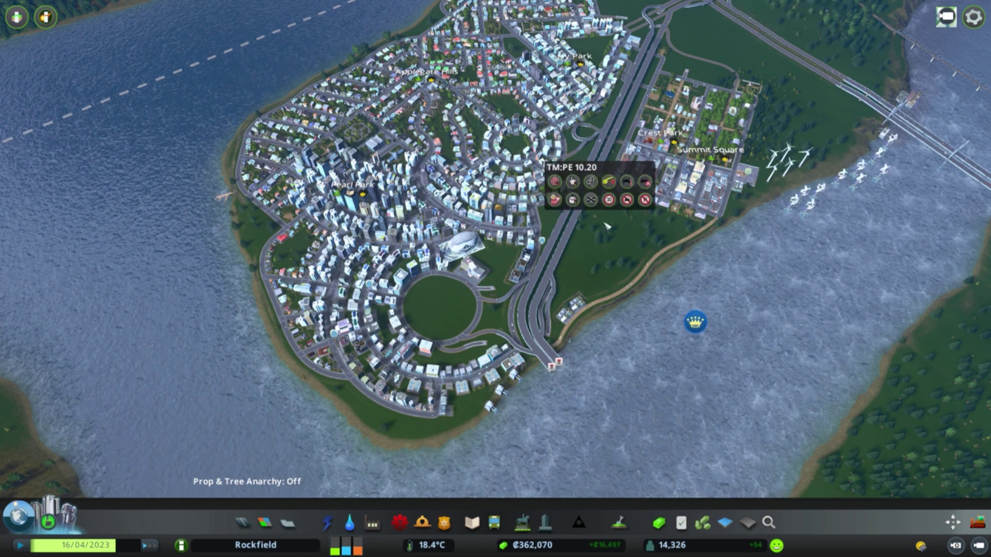
pyautogui.scroll(-5, 592, 279)
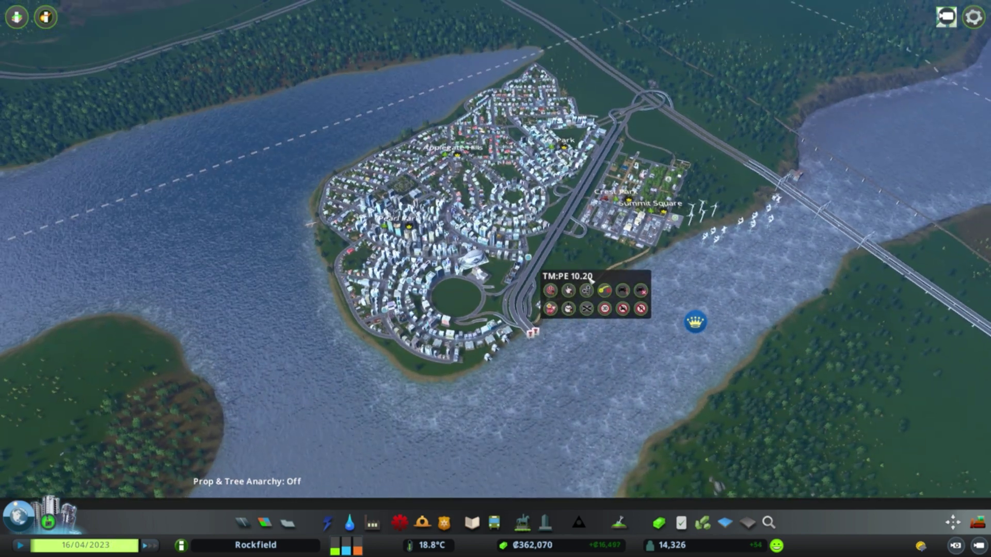
pyautogui.moveTo(591, 278); pyautogui.dragTo(723, 156)
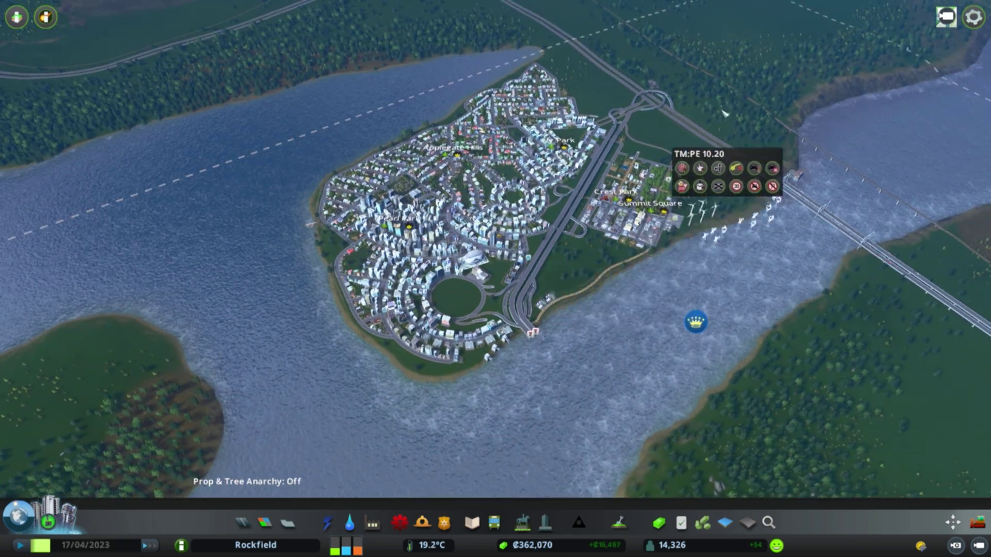
pyautogui.moveTo(725, 113); pyautogui.dragTo(688, 0)
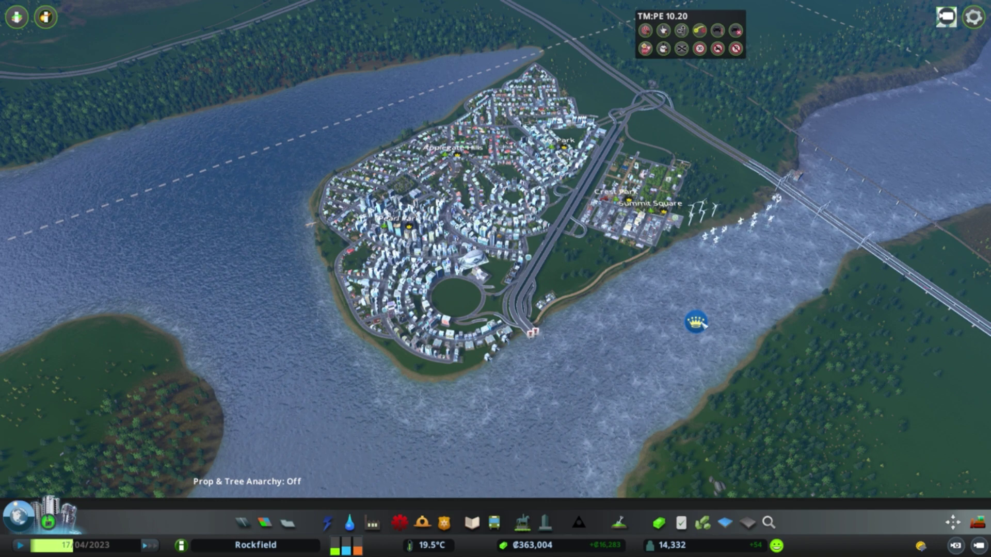
# Relocate the round TM:PE crown button beside the camera icon and use it to hide and reshow the toolbar
pyautogui.moveTo(703, 325); pyautogui.dragTo(911, 25)
pyautogui.click(908, 25)
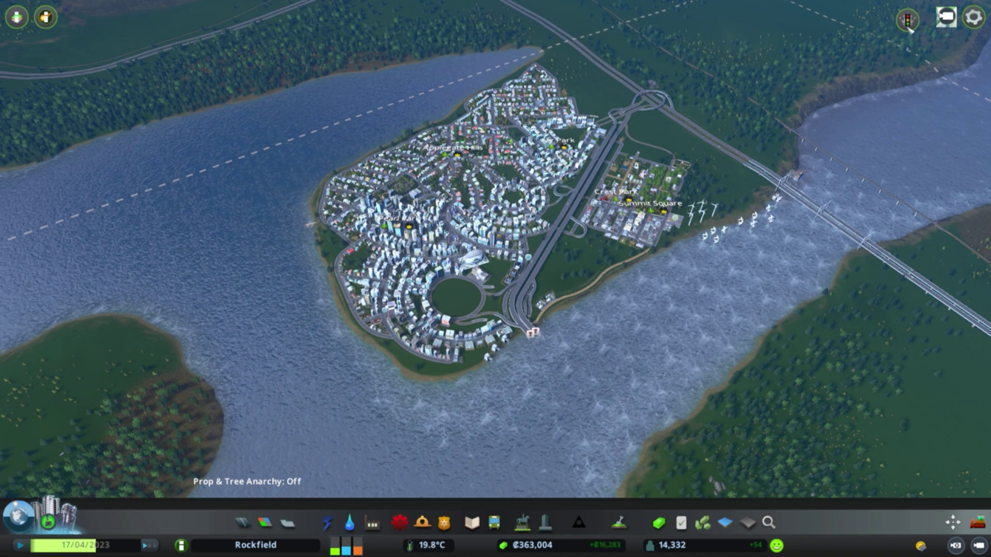
pyautogui.click(908, 26)
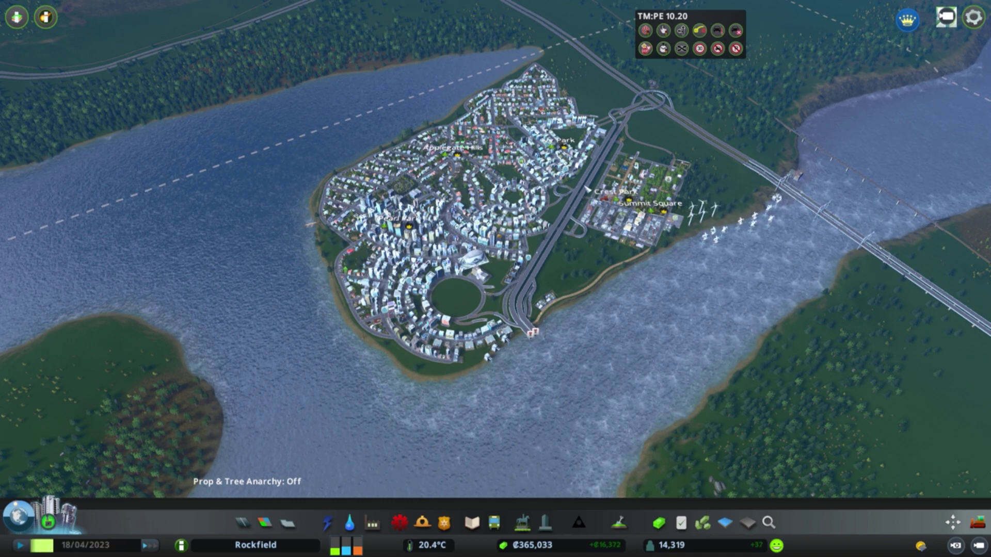
# Move the TM:PE toolbar next to its relocated button and hide the toolbar
pyautogui.scroll(5, 587, 190)
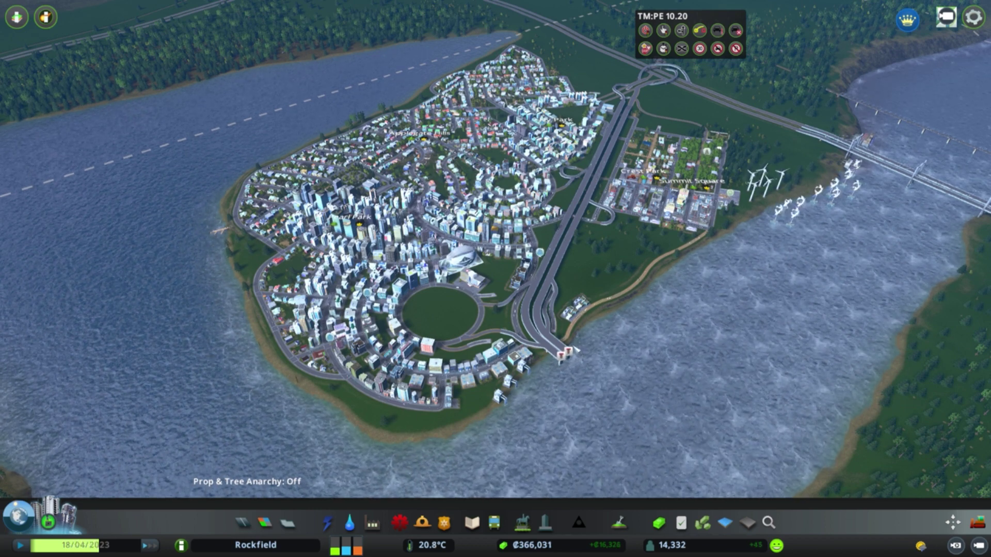
pyautogui.moveTo(698, 21); pyautogui.dragTo(829, 18)
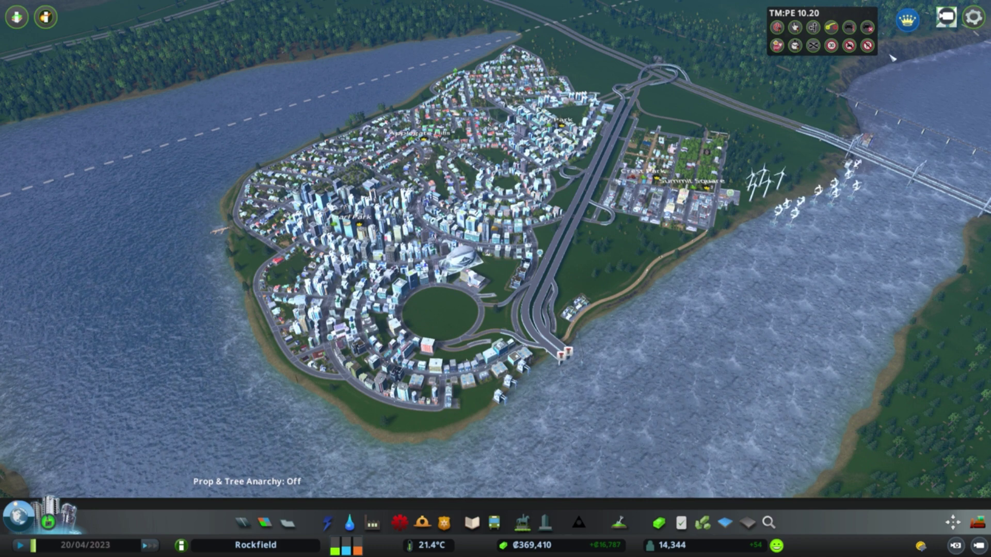
pyautogui.click(908, 21)
# Open the General settings of the TM:PE 10.20 mod in the game options
pyautogui.press('Escape')
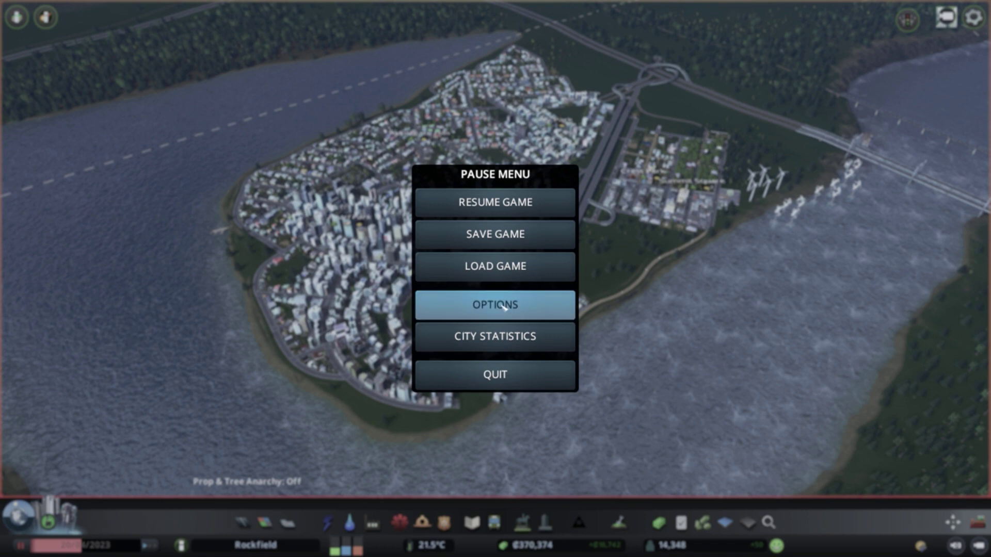
pyautogui.click(505, 307)
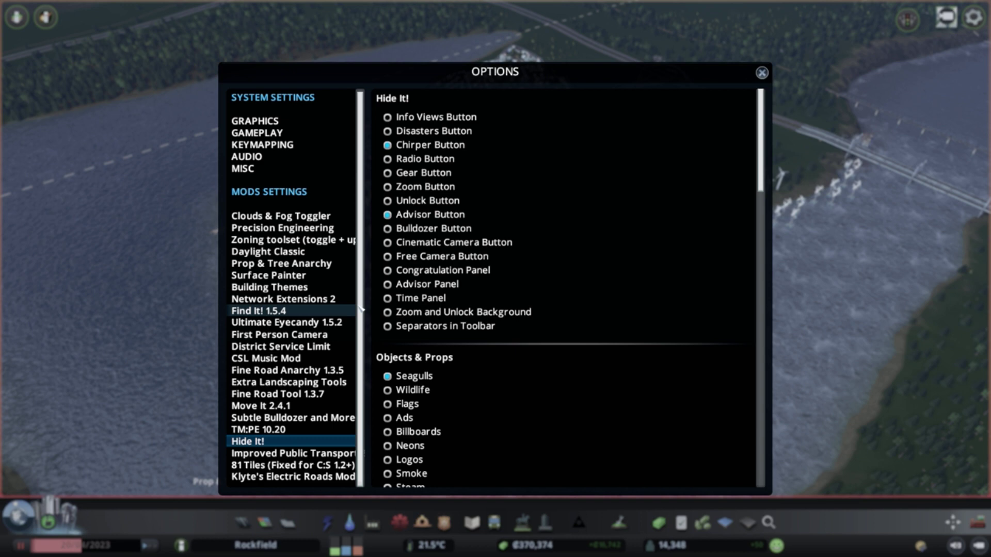
pyautogui.click(273, 121)
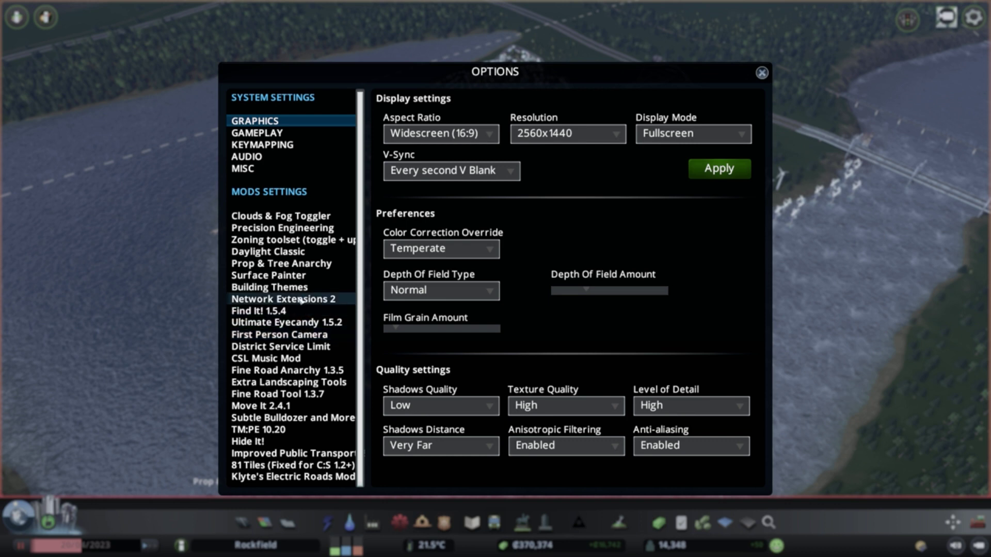
pyautogui.click(283, 409)
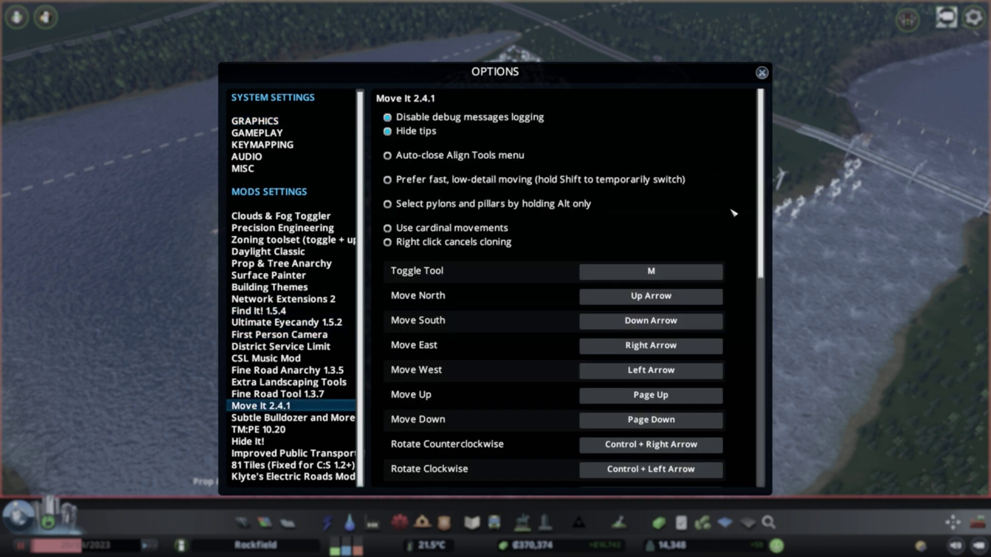
pyautogui.moveTo(766, 217); pyautogui.dragTo(768, 145)
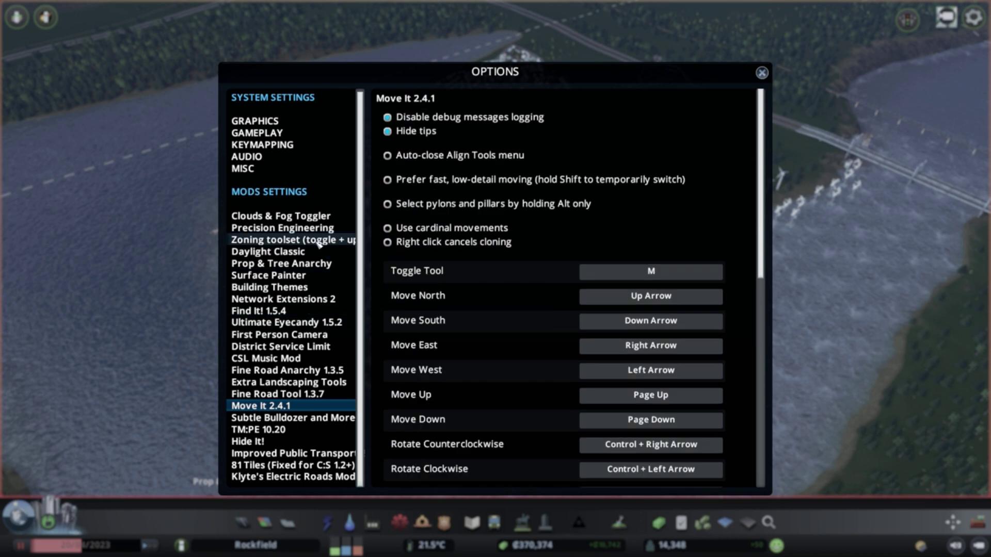
pyautogui.click(277, 435)
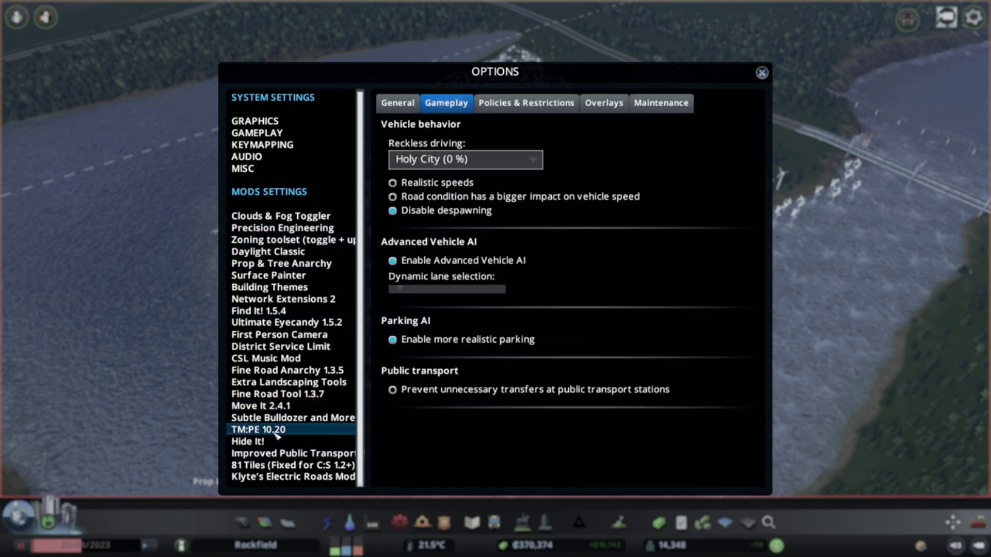
pyautogui.click(413, 104)
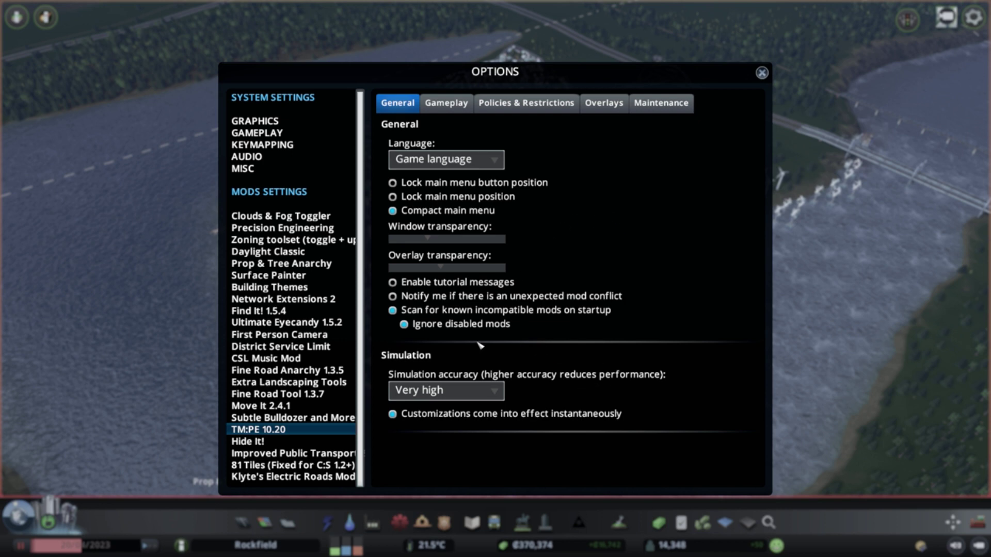
# Review the simulation accuracy levels, keep Very high, and switch instantaneous customizations off and on again
pyautogui.click(461, 390)
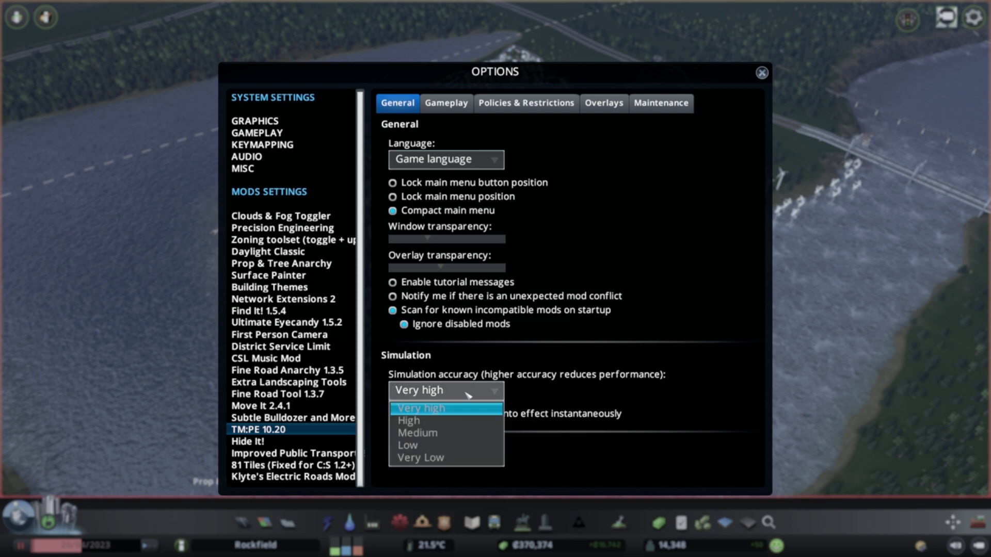
pyautogui.click(507, 375)
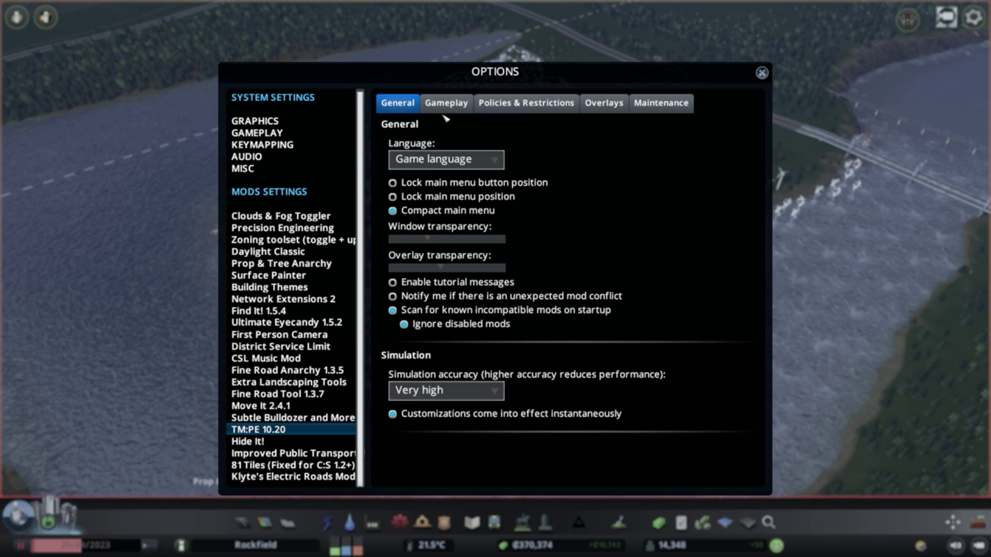
pyautogui.click(441, 396)
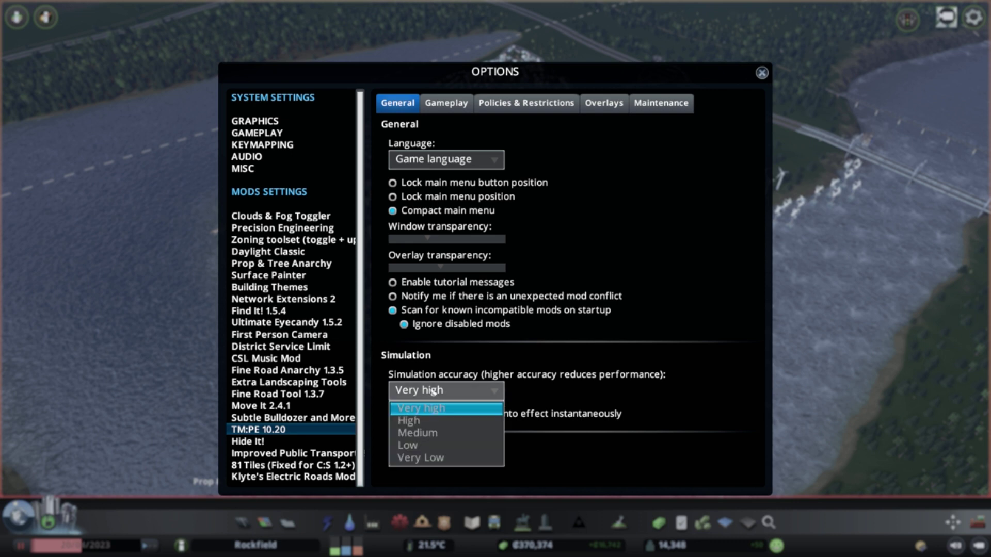
pyautogui.click(443, 408)
pyautogui.click(444, 391)
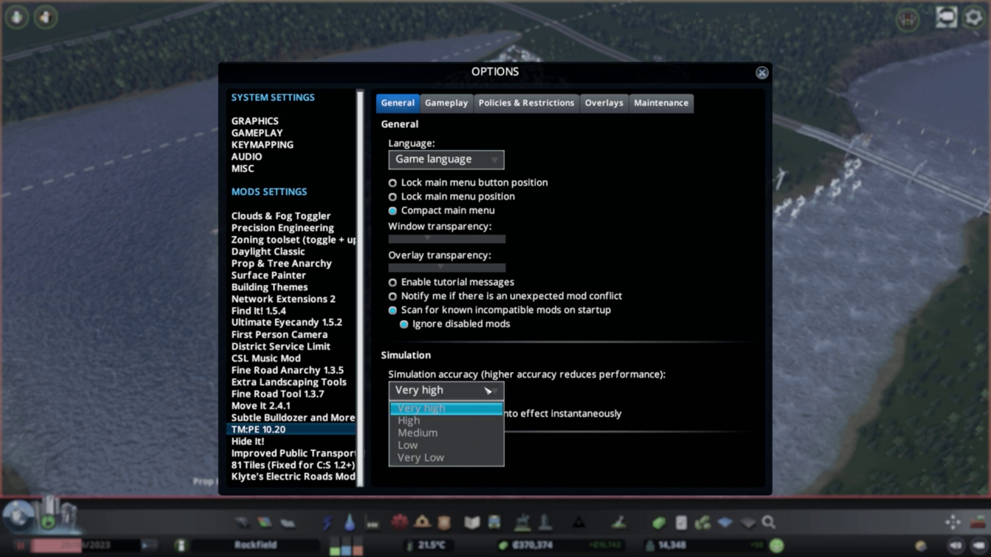
pyautogui.click(552, 386)
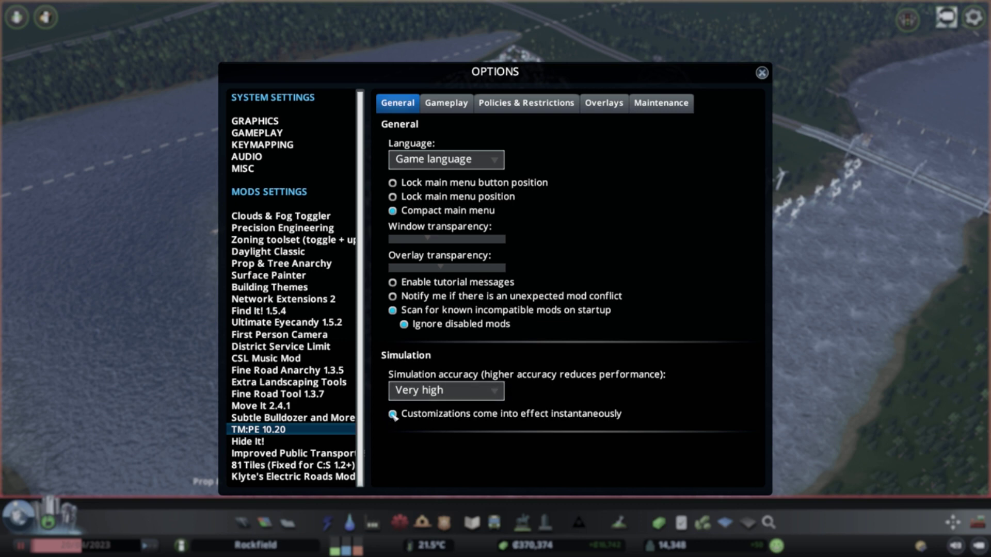
pyautogui.click(393, 414)
pyautogui.click(393, 415)
# In TM:PE's Gameplay settings, turn off realistic parking, Advanced Vehicle AI and Disable despawning
pyautogui.click(447, 109)
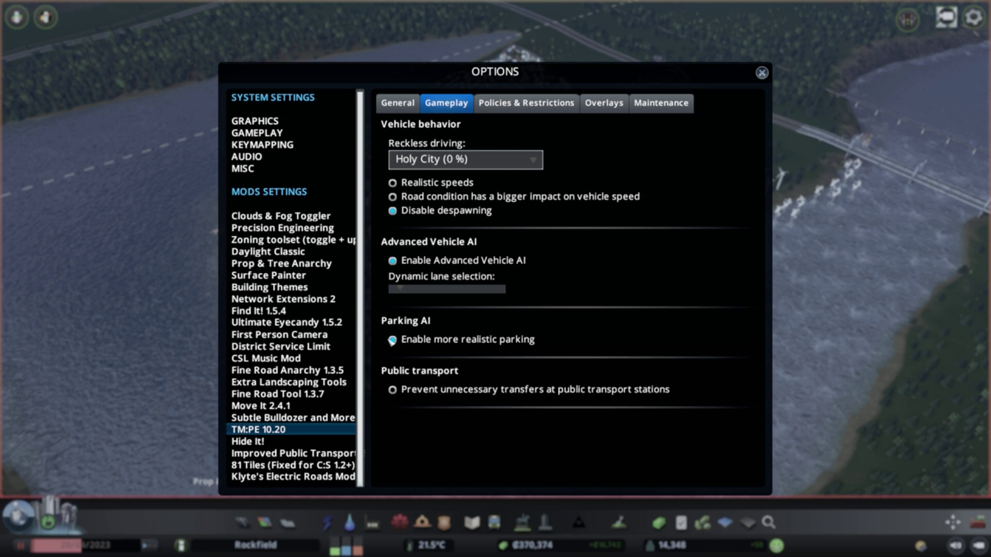
pyautogui.click(393, 340)
pyautogui.click(393, 262)
pyautogui.click(393, 211)
pyautogui.click(394, 341)
pyautogui.click(394, 341)
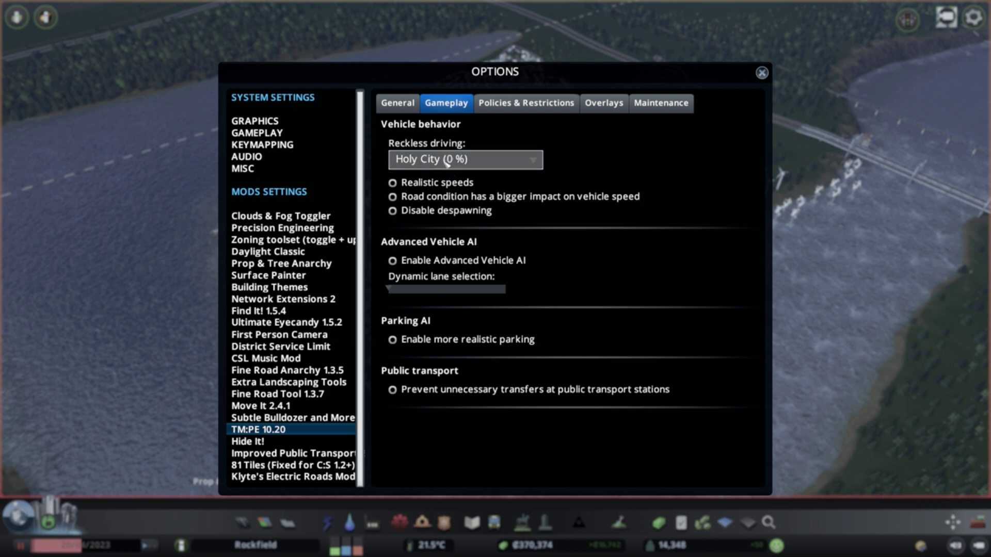
# Examine the available Reckless driving levels and keep Holy City (0 %)
pyautogui.click(448, 161)
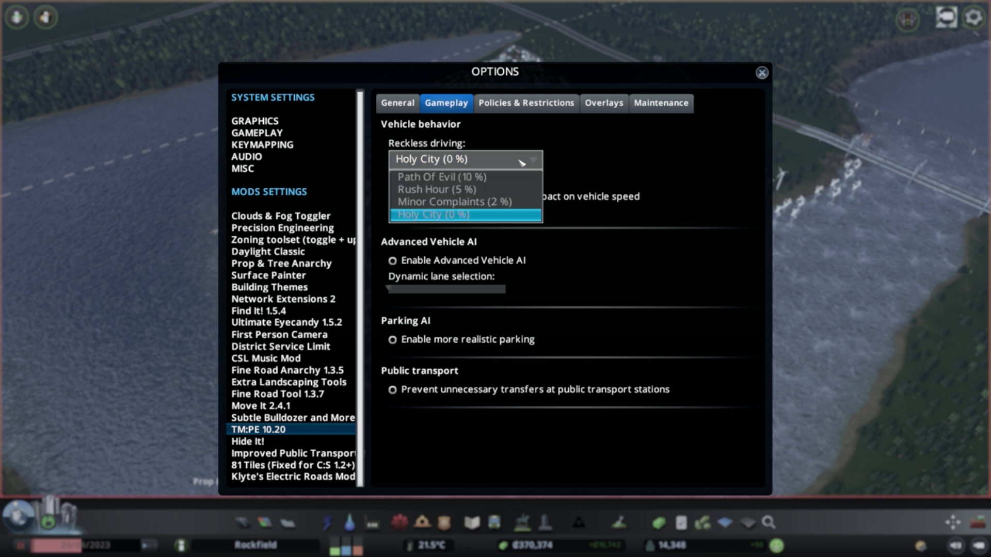
pyautogui.click(581, 166)
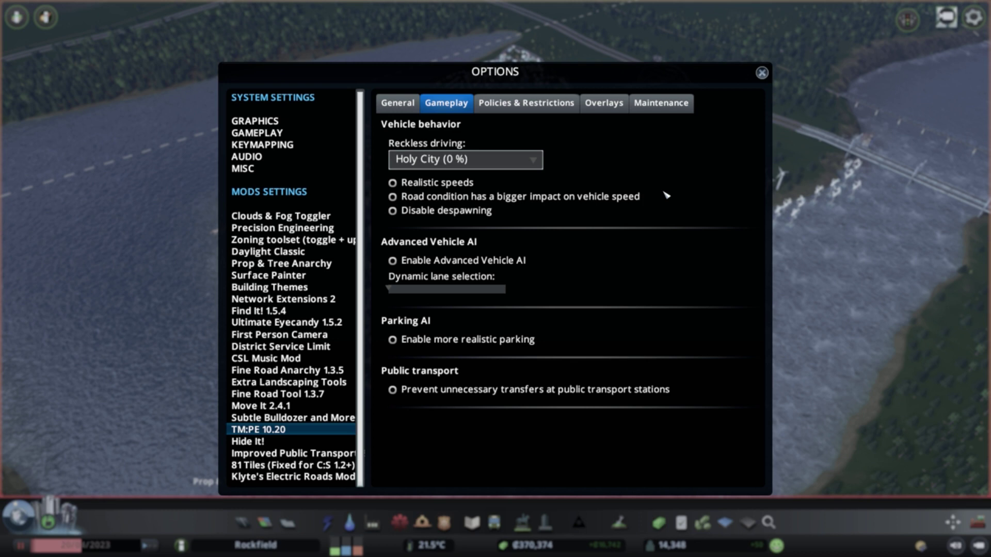
pyautogui.click(514, 166)
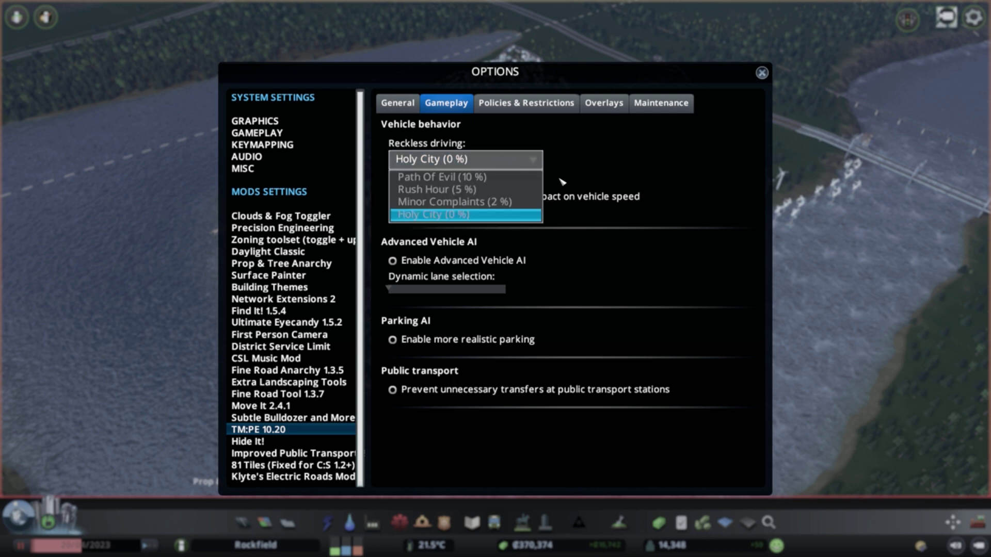
pyautogui.click(574, 171)
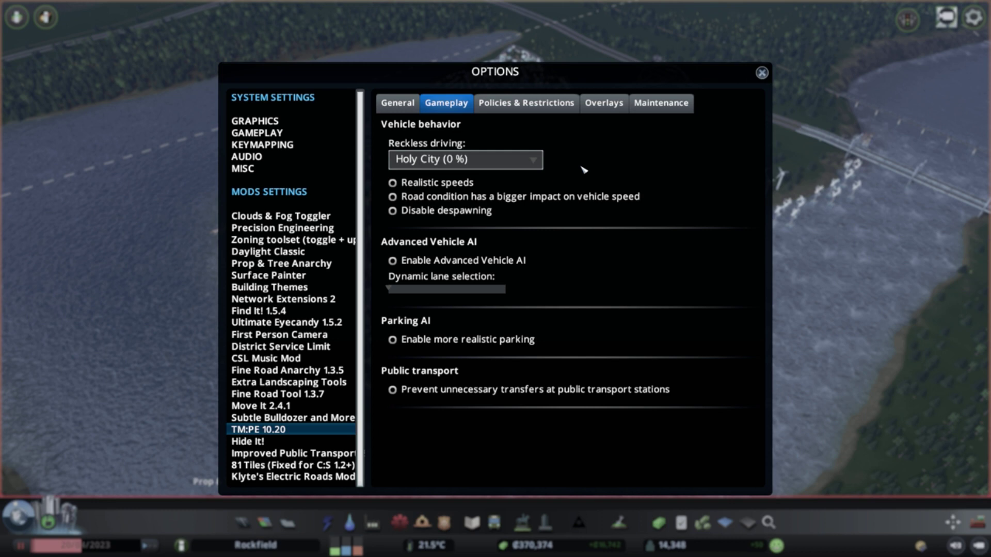
pyautogui.click(516, 161)
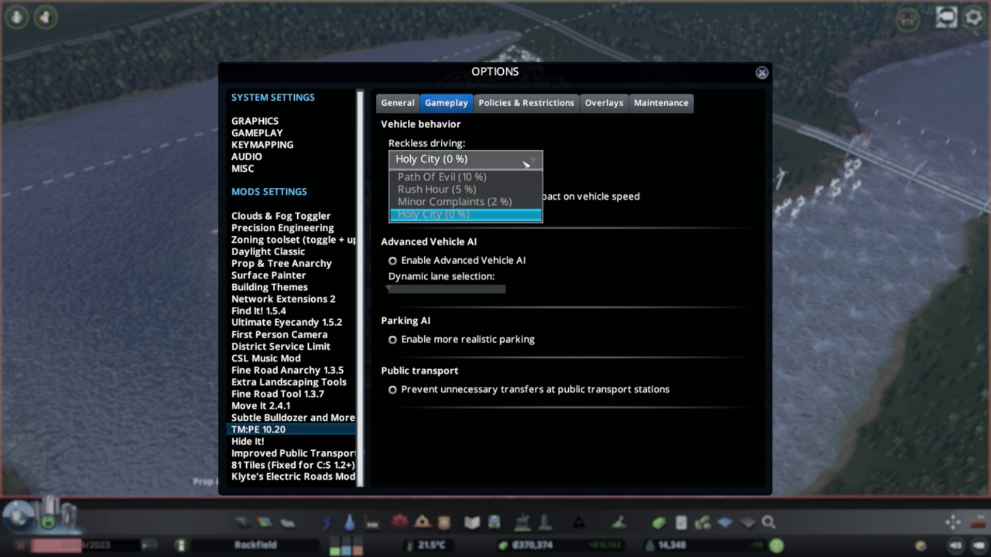
pyautogui.click(586, 163)
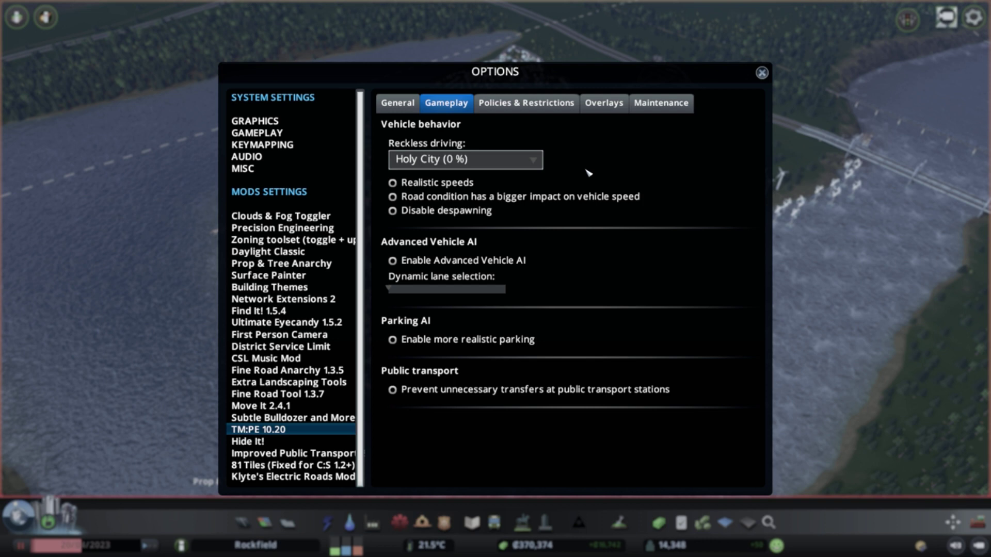
pyautogui.click(439, 166)
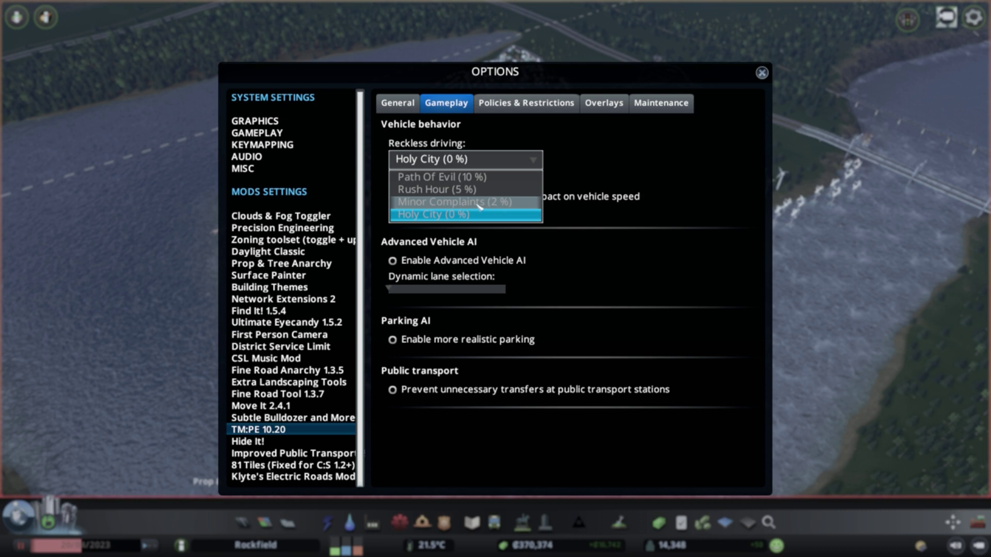
pyautogui.click(547, 166)
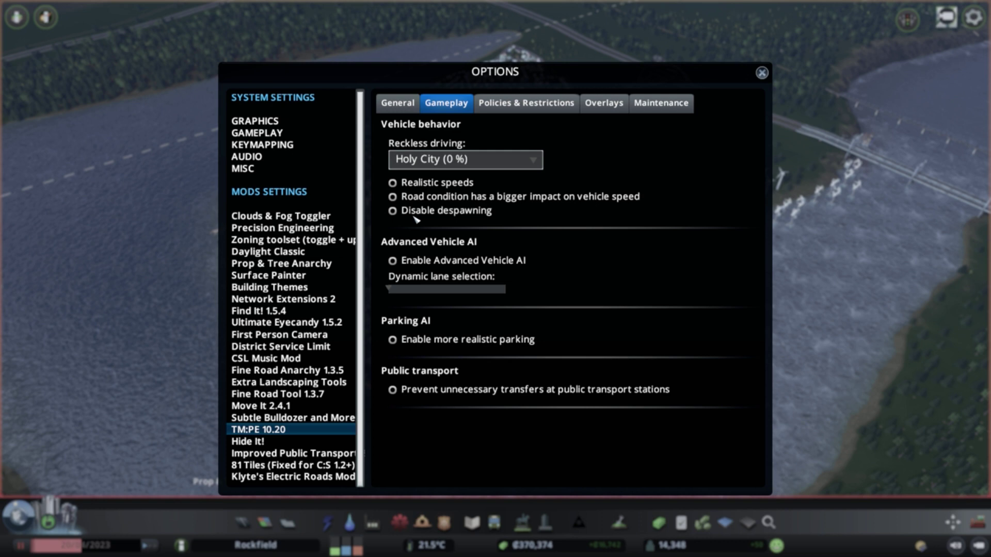
# Turn on Disable despawning and Advanced Vehicle AI, and try dynamic lane selection at 45 %
pyautogui.click(393, 212)
pyautogui.click(394, 262)
pyautogui.click(441, 296)
pyautogui.moveTo(445, 291)
pyautogui.click(430, 296)
pyautogui.moveTo(432, 294)
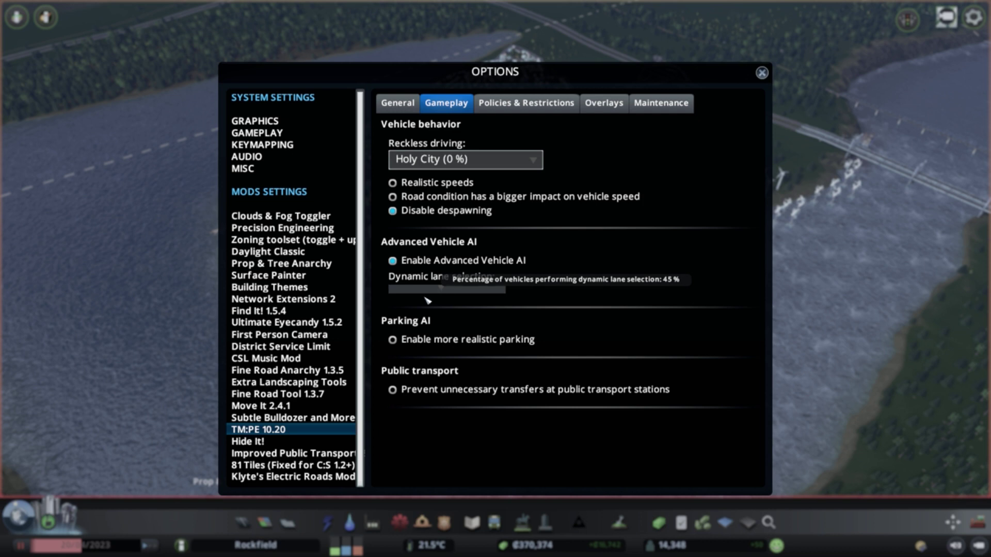
# Try dynamic lane selection at 50 % and reduce it to a lower percentage
pyautogui.click(396, 294)
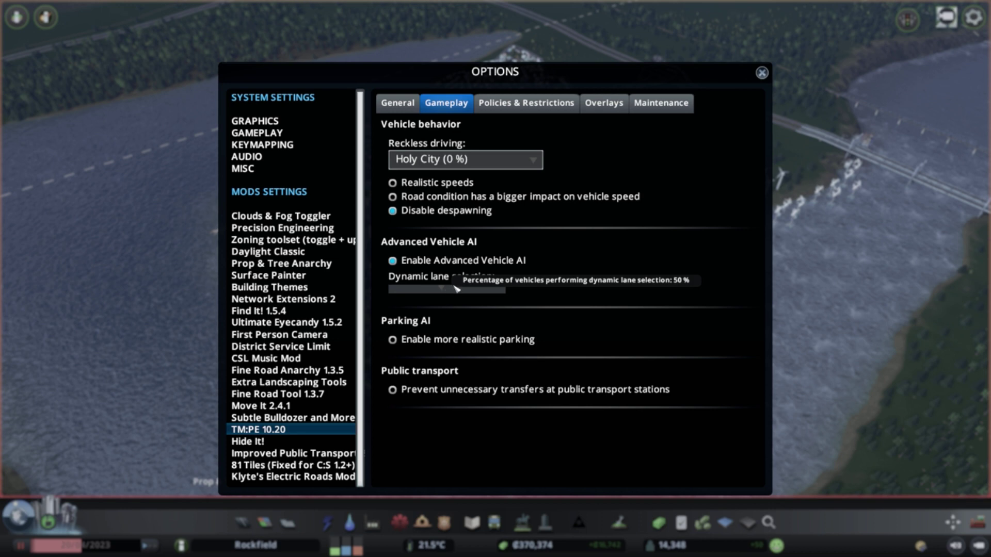
pyautogui.moveTo(448, 294); pyautogui.dragTo(452, 295)
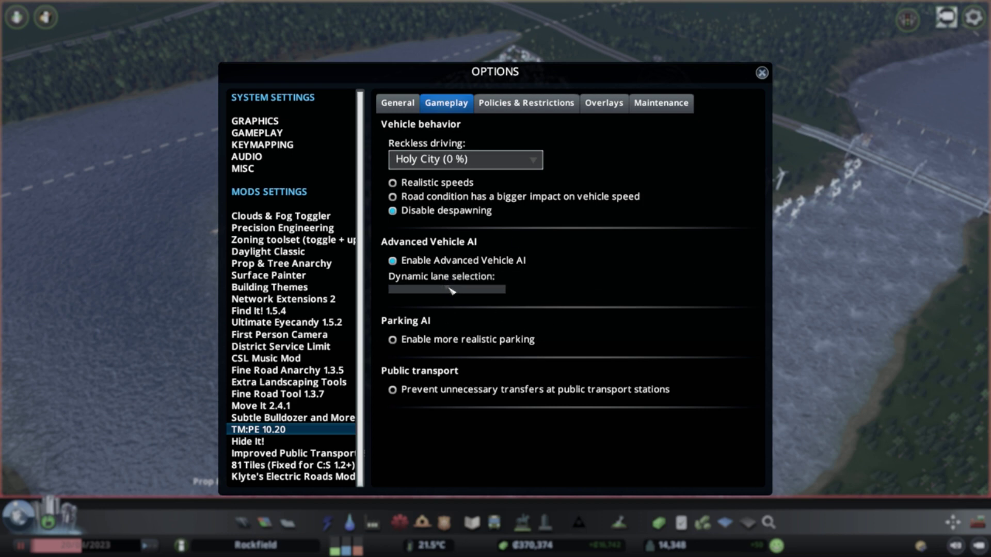
pyautogui.moveTo(449, 290)
pyautogui.moveTo(448, 291); pyautogui.dragTo(416, 296)
# Enable more realistic parking and the prevention of unnecessary transfers at public transport stations
pyautogui.click(393, 341)
pyautogui.click(393, 391)
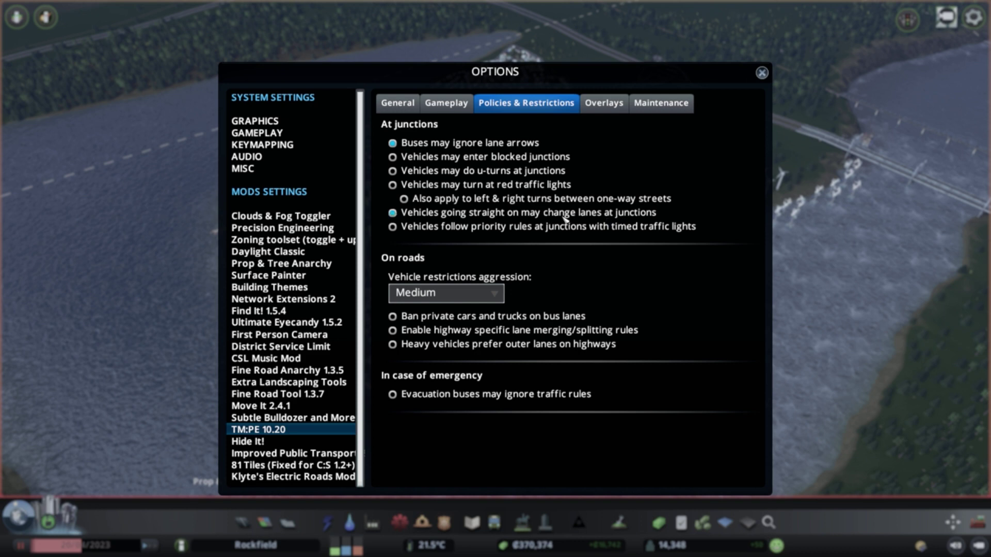
# Switch lane changes at junctions for straight-going vehicles off and on again, and open TM:PE's Overlays settings
pyautogui.click(393, 213)
pyautogui.click(394, 214)
pyautogui.click(597, 107)
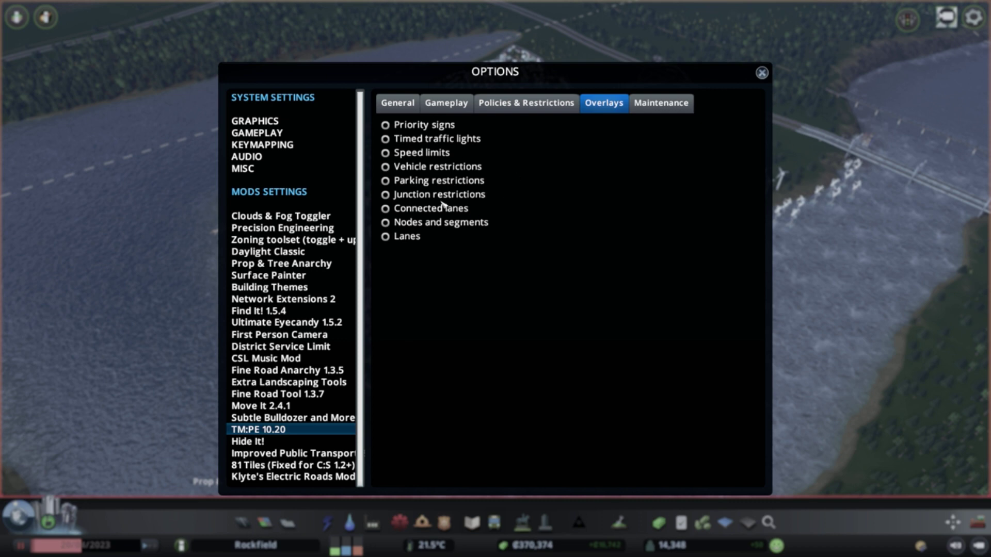
# Review TM:PE's Maintenance settings and compare them with the Overlays and Policies & Restrictions settings
pyautogui.click(661, 103)
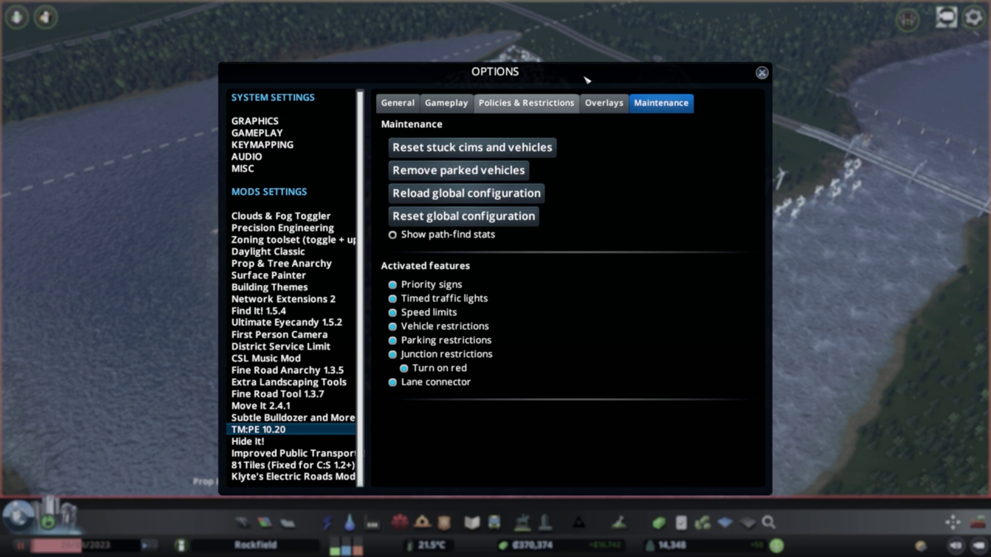
pyautogui.click(603, 110)
pyautogui.click(514, 112)
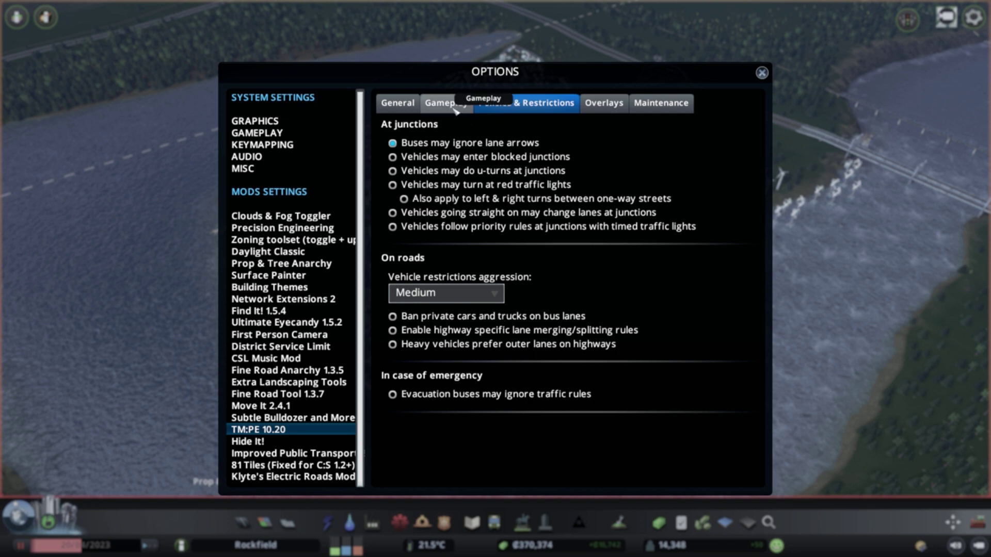
pyautogui.click(664, 103)
pyautogui.click(606, 105)
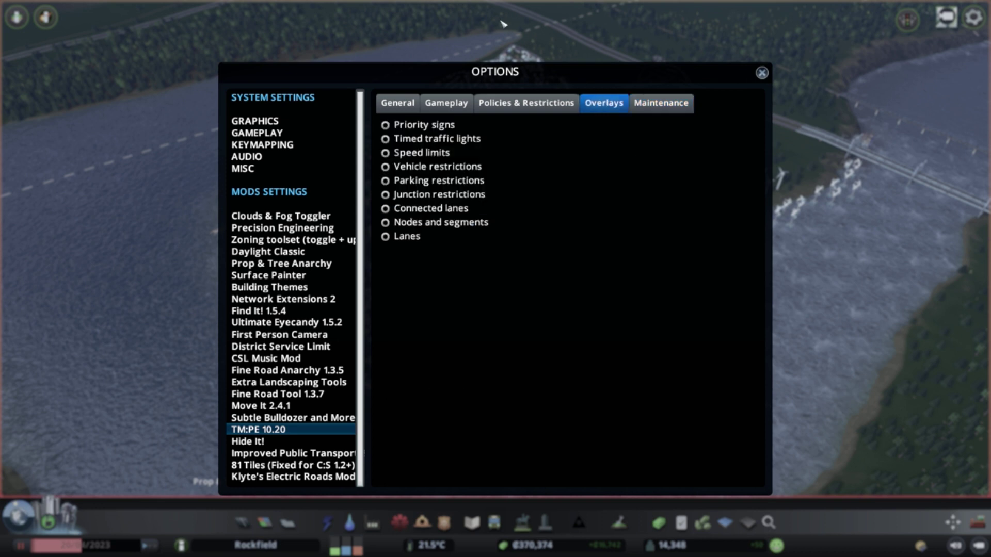
pyautogui.click(527, 103)
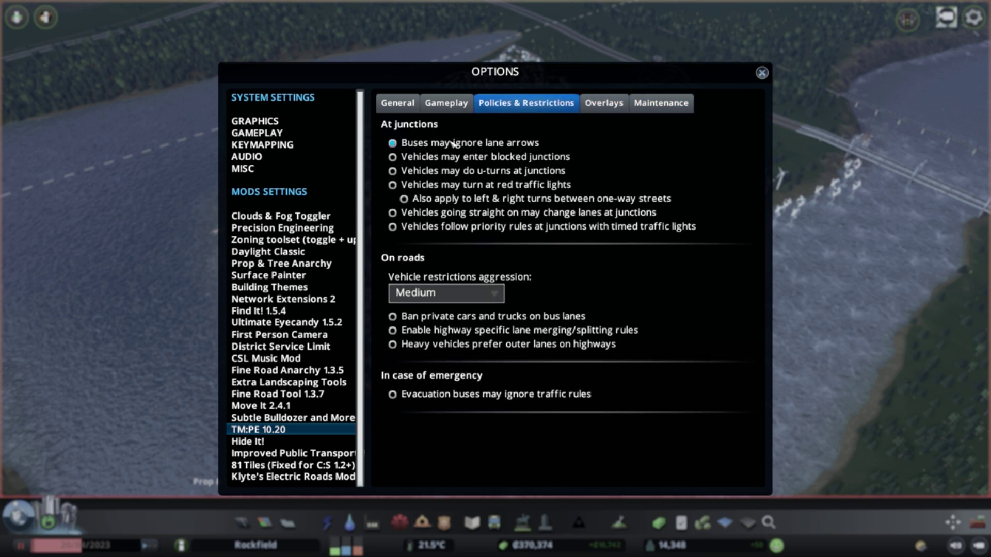
# Turn off Disable despawning, Advanced Vehicle AI and more realistic parking in TM:PE's Gameplay settings, and close the options
pyautogui.click(458, 104)
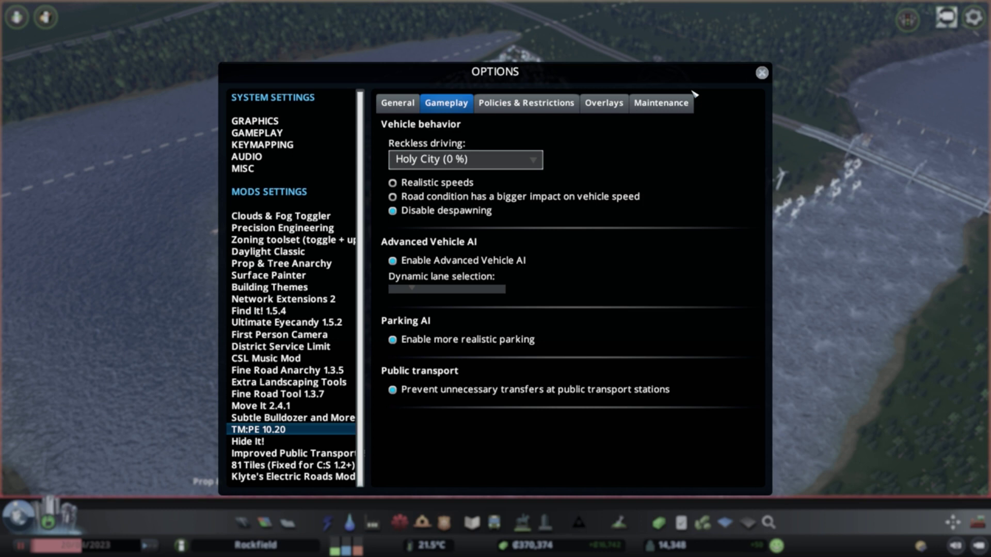
pyautogui.click(393, 212)
pyautogui.click(393, 261)
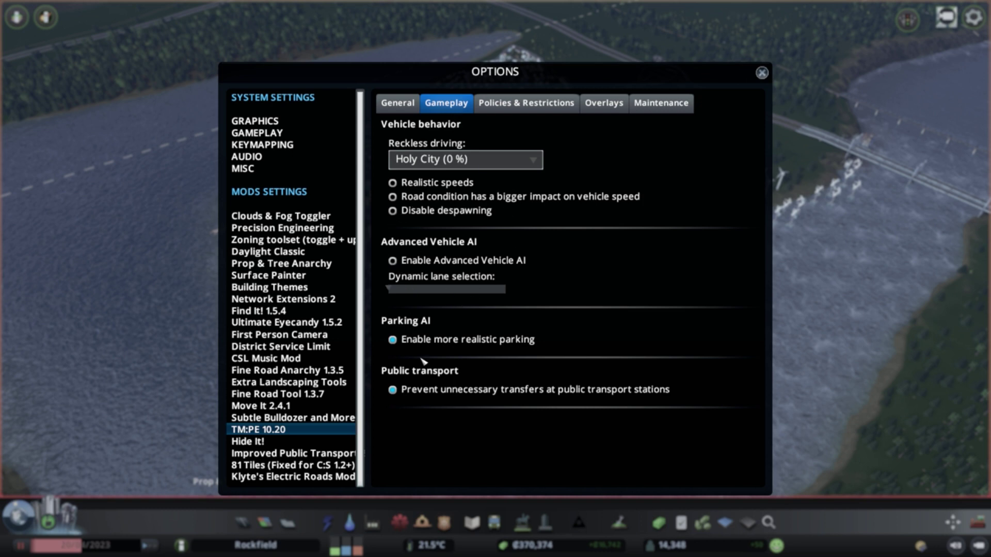
pyautogui.click(394, 341)
pyautogui.click(438, 161)
pyautogui.click(529, 129)
pyautogui.click(762, 73)
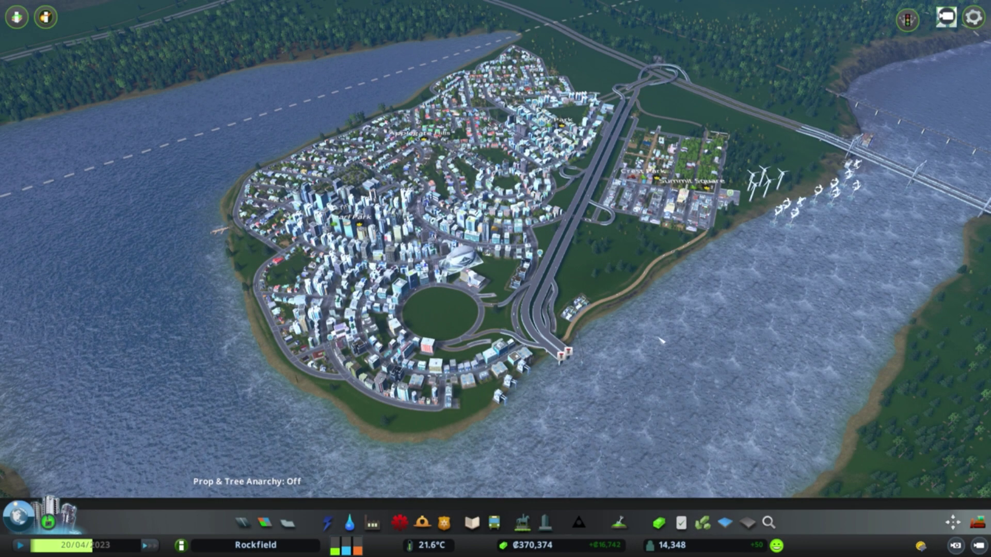
# Show the TM:PE toolbar, move it beside the highway interchange north of the city, and place the TM:PE button next to it
pyautogui.scroll(2, 910, 115)
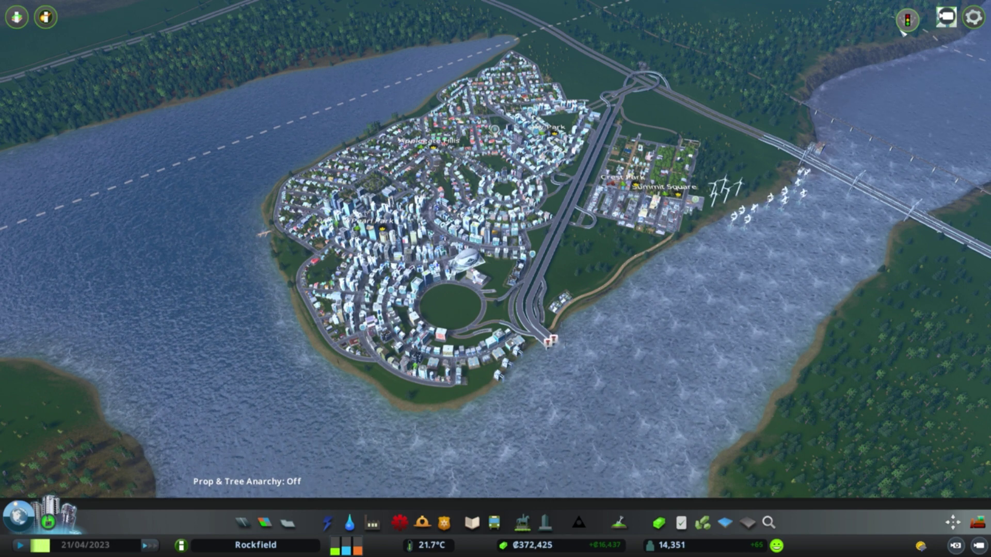
pyautogui.click(908, 22)
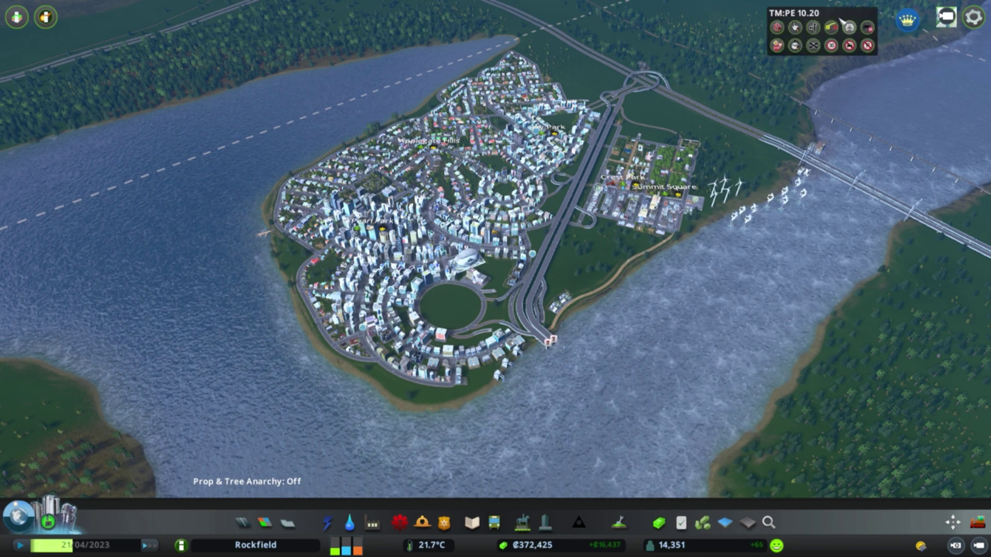
pyautogui.moveTo(840, 20); pyautogui.dragTo(746, 68)
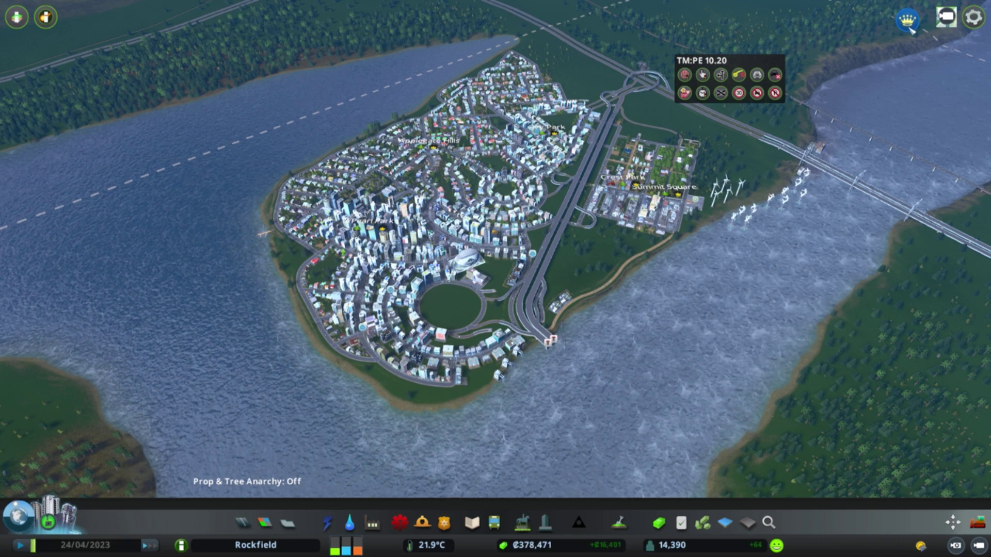
pyautogui.moveTo(912, 29); pyautogui.dragTo(818, 81)
pyautogui.click(828, 78)
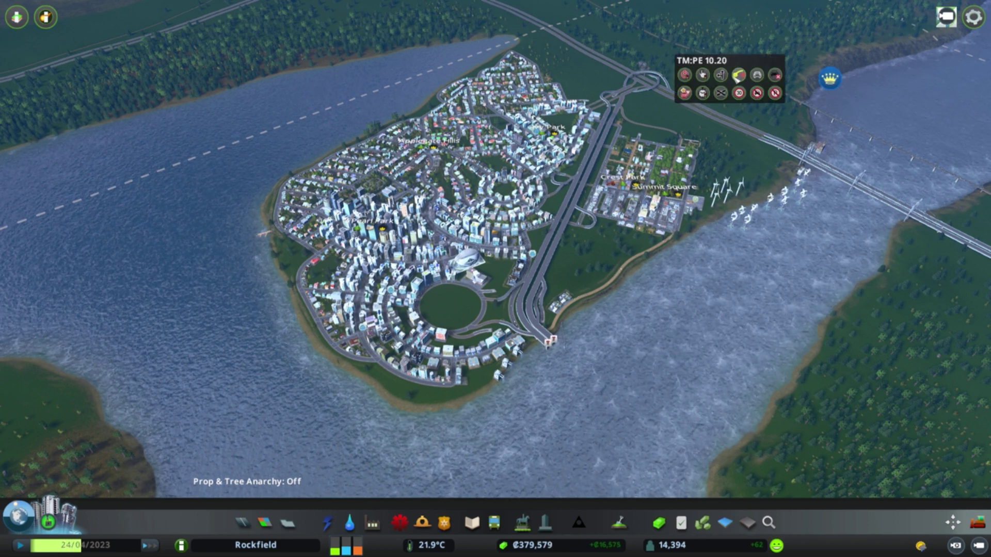